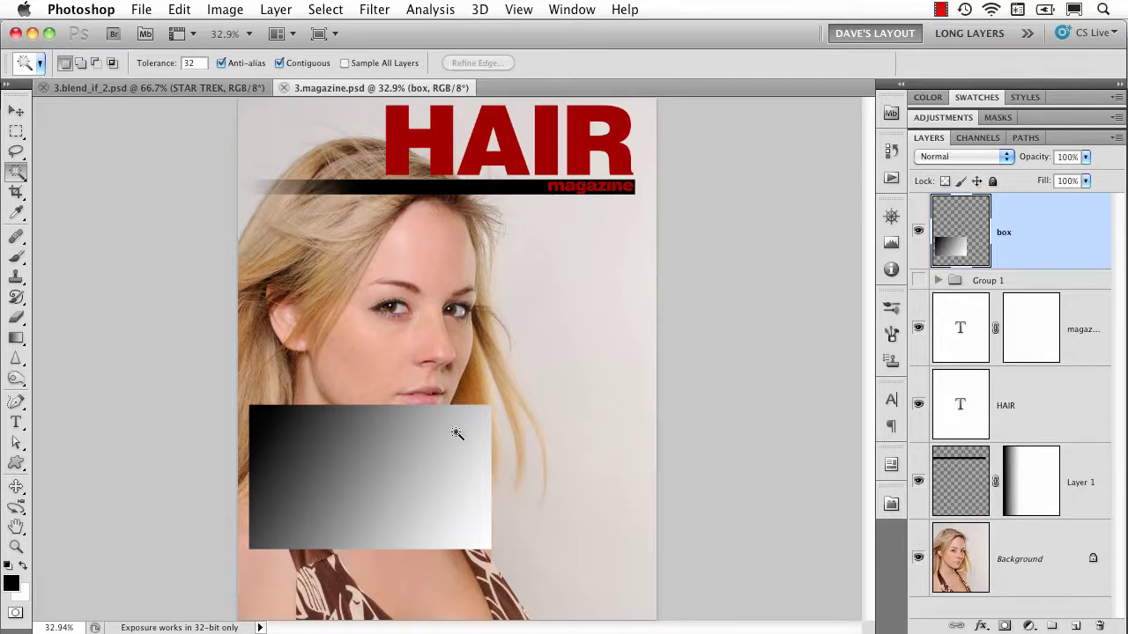
Switch to the Move tool and open Blending Options for the gradient box layer
{"action": "key", "text": "v"}
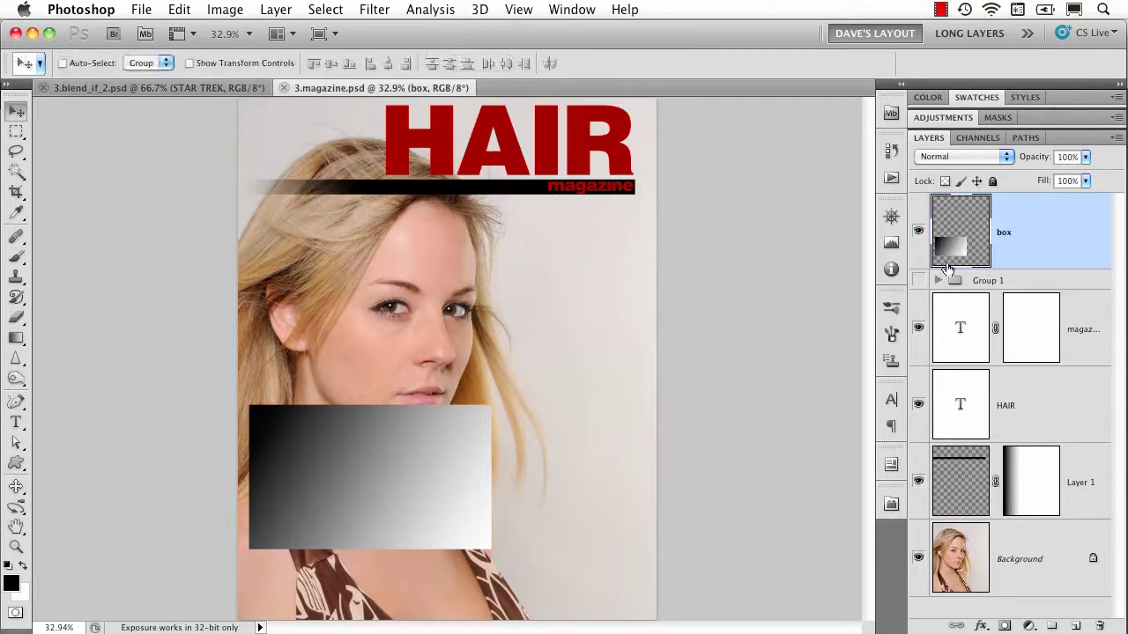
{"action": "double_click", "coordinate": [1071, 244]}
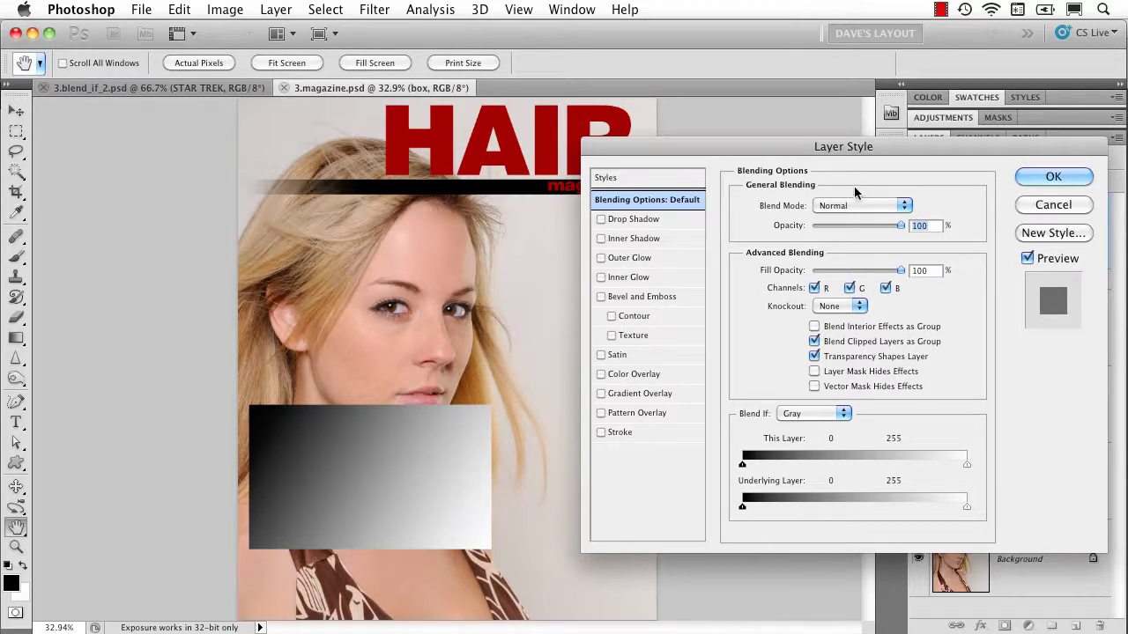
{"action": "left_click_drag", "start_coordinate": [892, 222], "coordinate": [948, 229]}
{"action": "mouse_move", "coordinate": [967, 470]}
{"action": "left_mouse_down"}
{"action": "mouse_move", "coordinate": [930, 470]}
{"action": "mouse_move", "coordinate": [980, 468]}
{"action": "left_mouse_up"}
{"action": "left_click_drag", "start_coordinate": [743, 467], "coordinate": [771, 467]}
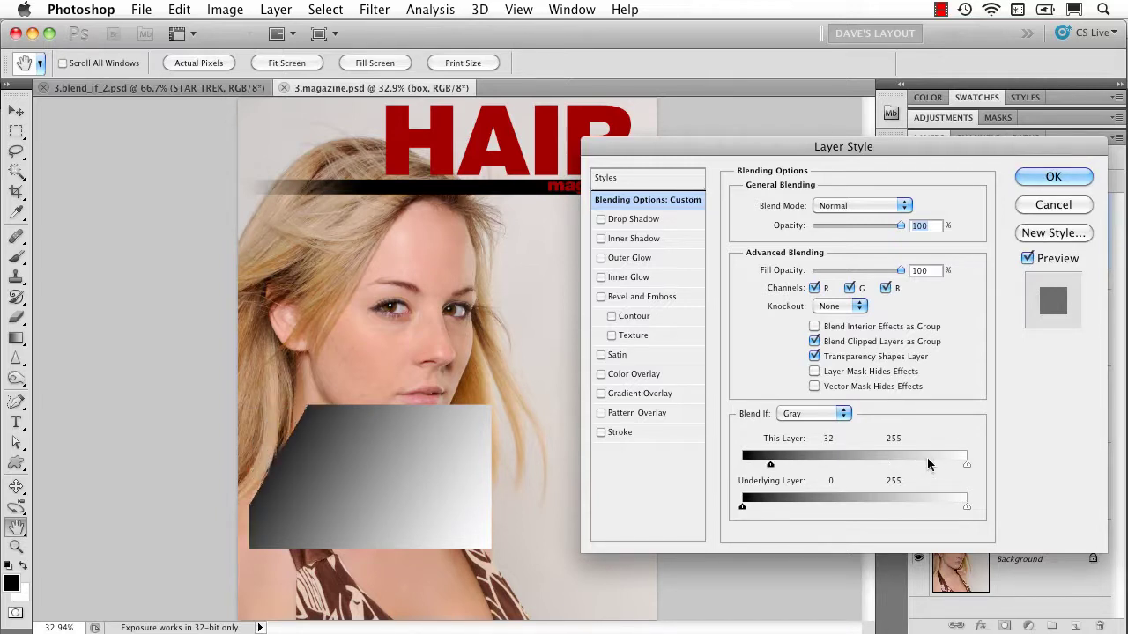
{"action": "left_click_drag", "start_coordinate": [965, 464], "coordinate": [1003, 470]}
{"action": "left_click_drag", "start_coordinate": [771, 468], "coordinate": [742, 466]}
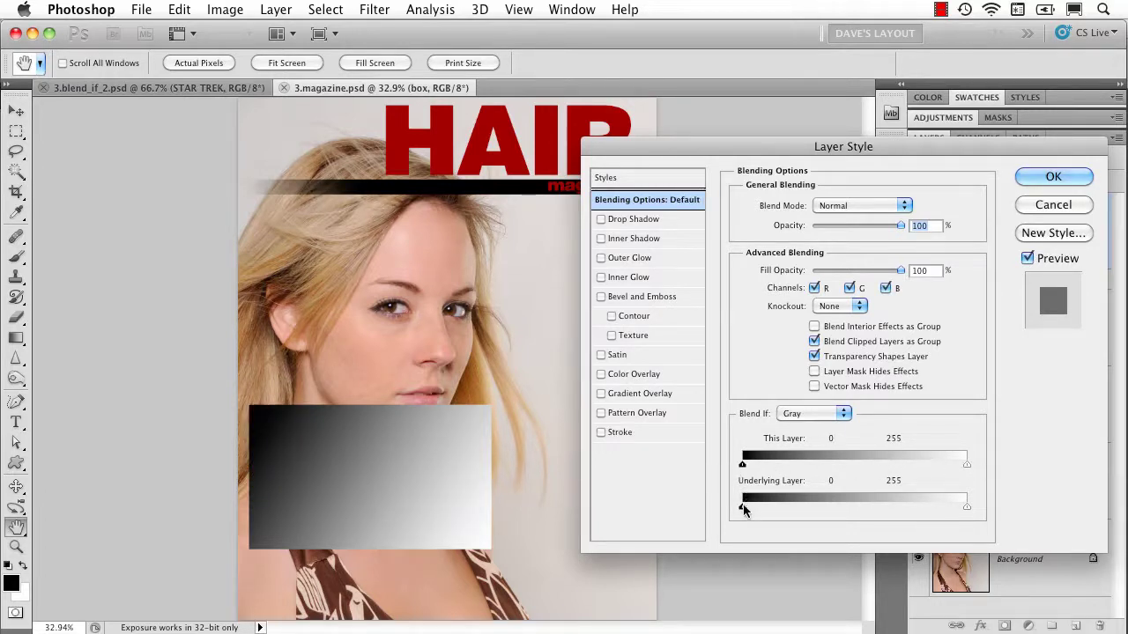
{"action": "left_click_drag", "start_coordinate": [742, 510], "coordinate": [703, 511]}
Split This Layer's black Blend If slider to about 40/64 so the box's dark edge fades softly
{"action": "left_click_drag", "start_coordinate": [744, 467], "coordinate": [780, 469]}
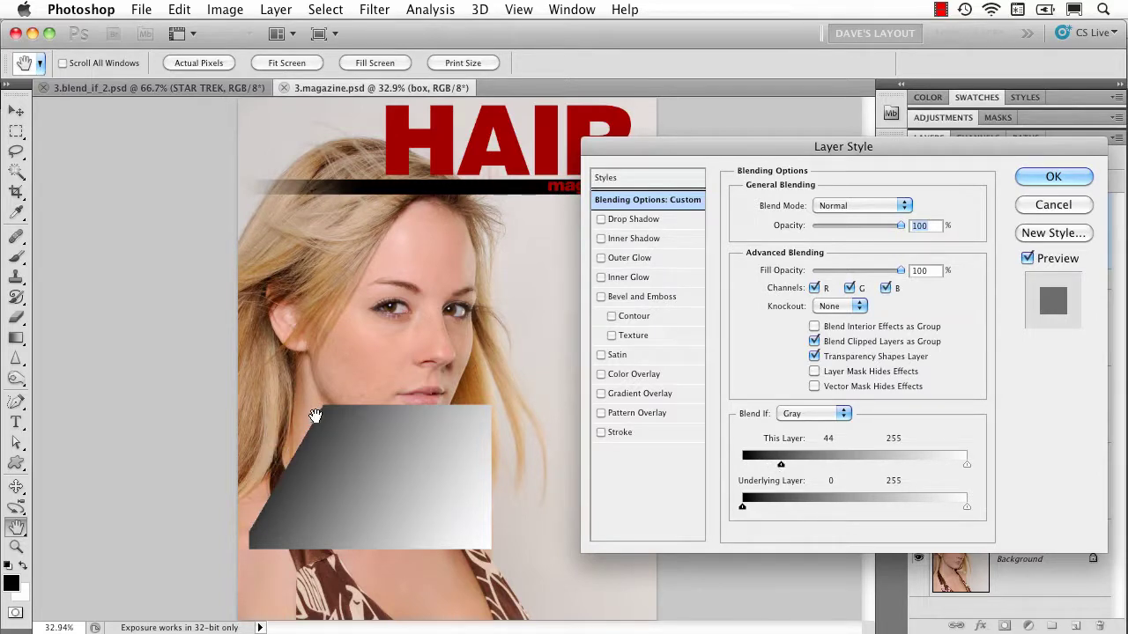
{"action": "left_click", "coordinate": [264, 487], "text": "super"}
{"action": "left_click", "coordinate": [263, 487], "text": "super"}
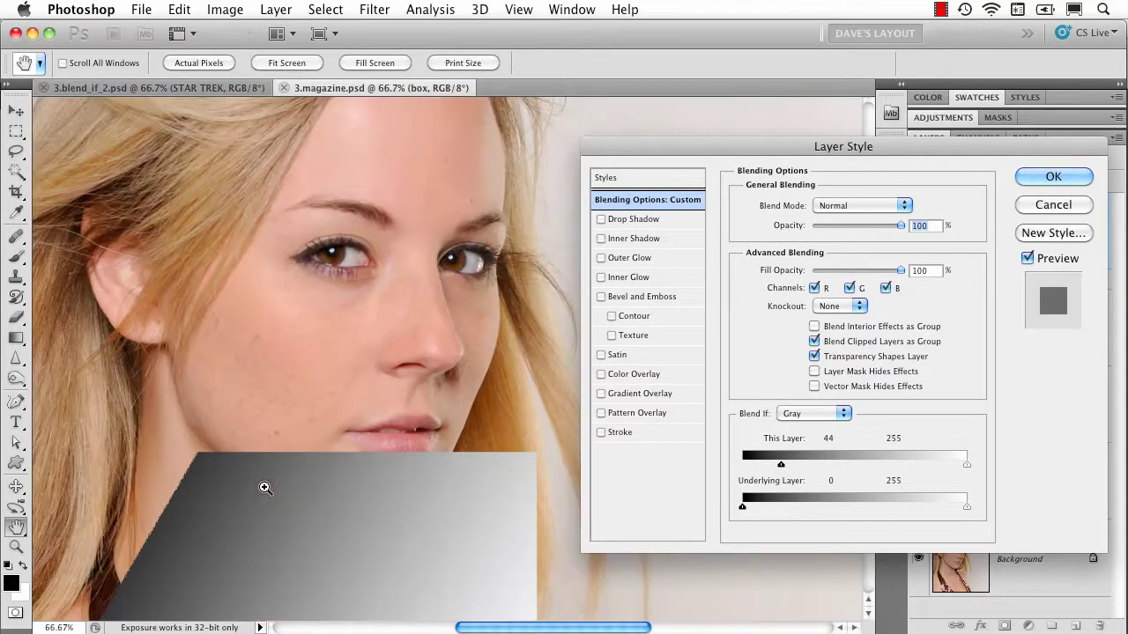
{"action": "left_click_drag", "start_coordinate": [240, 507], "coordinate": [332, 276]}
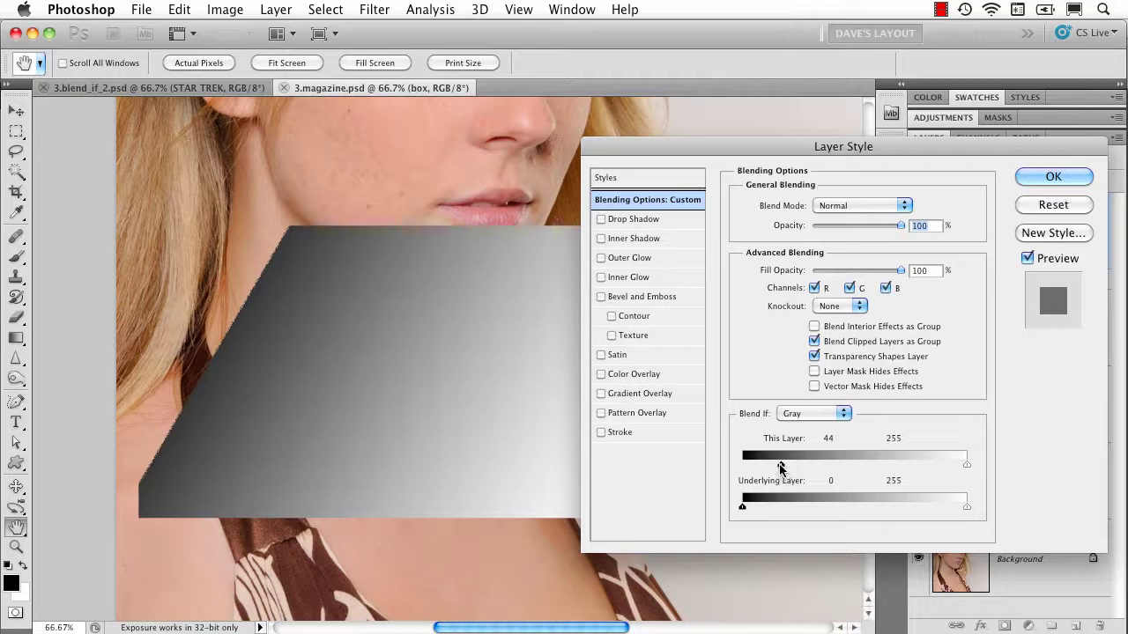
{"action": "left_click_drag", "start_coordinate": [780, 467], "coordinate": [815, 466]}
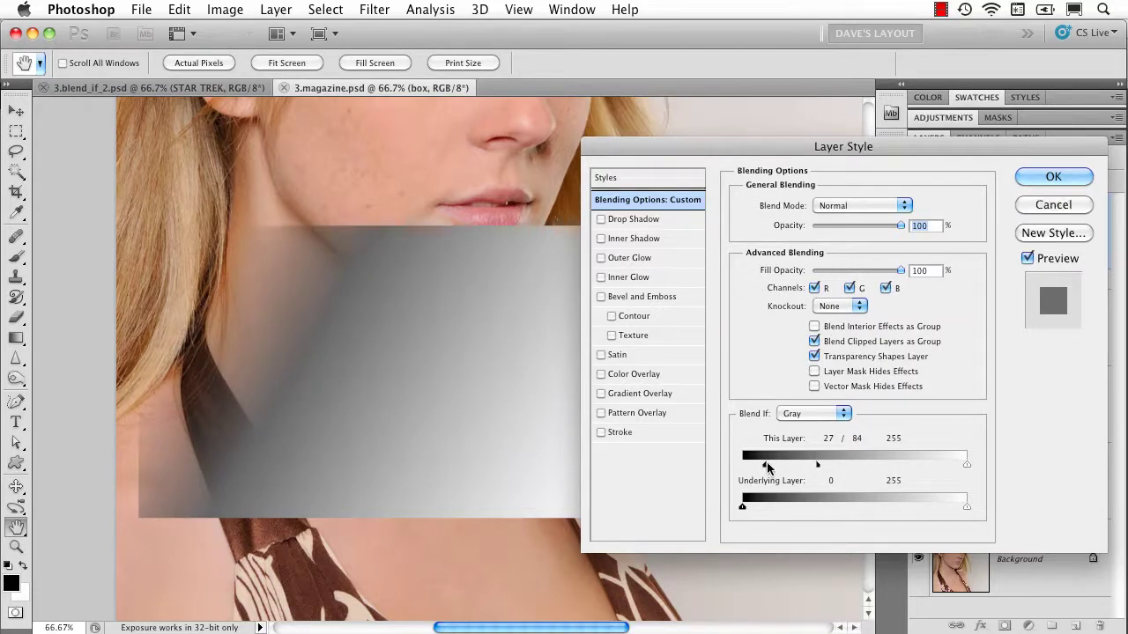
{"action": "left_click_drag", "start_coordinate": [763, 466], "coordinate": [782, 468]}
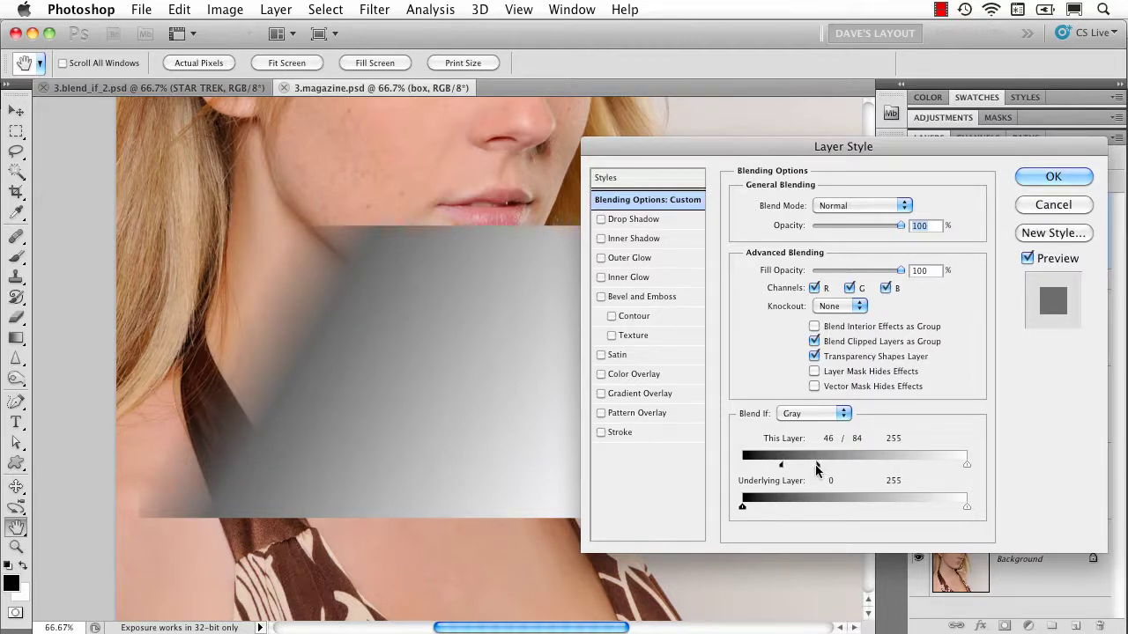
{"action": "left_click_drag", "start_coordinate": [815, 465], "coordinate": [775, 467]}
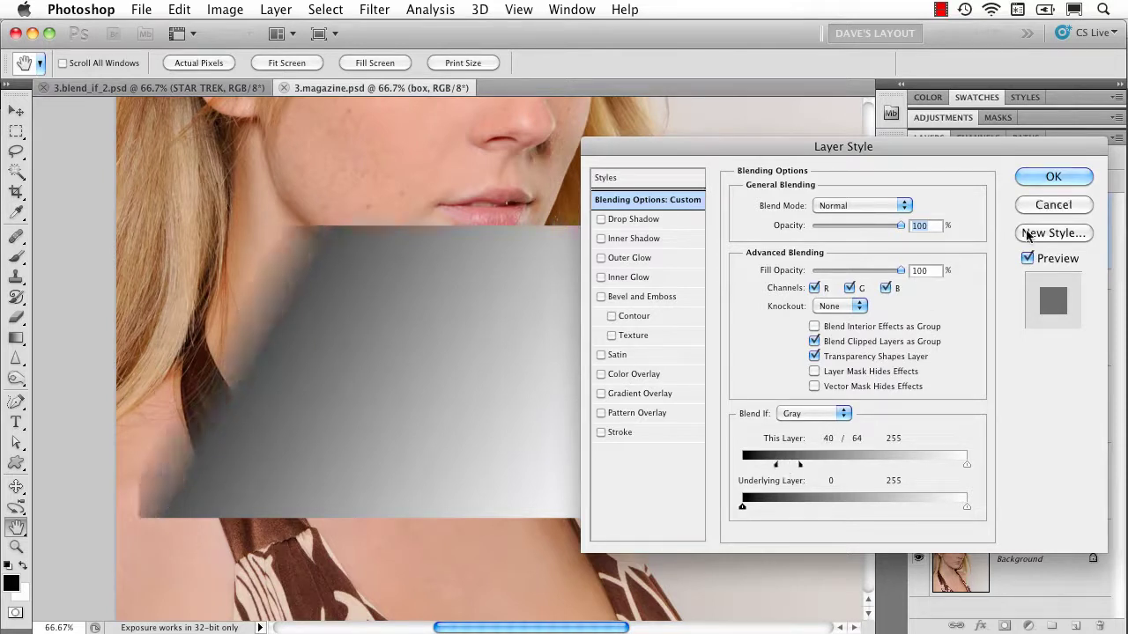
Apply the box's blend, discard a trial Stroke effect, and hide the box layer
{"action": "left_click", "coordinate": [1057, 177]}
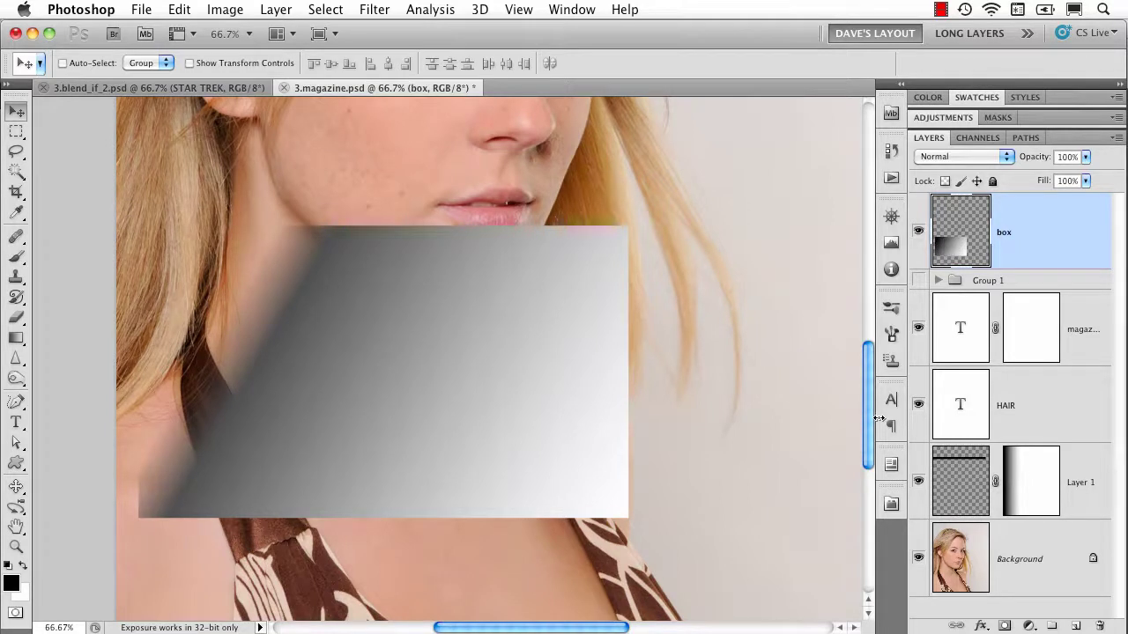
{"action": "left_click", "coordinate": [981, 627]}
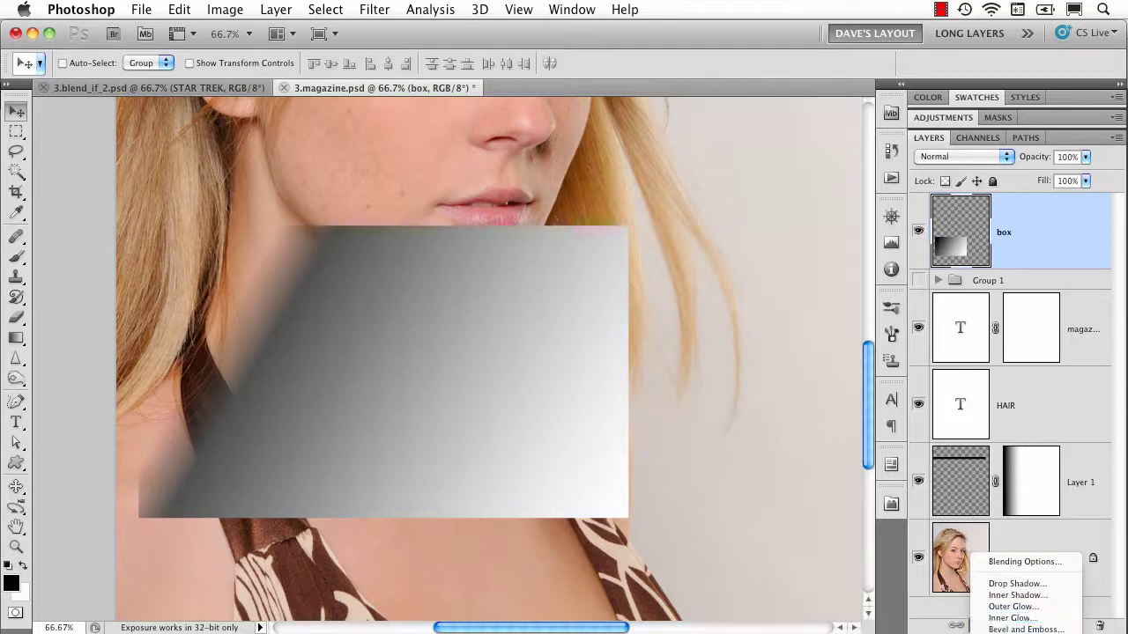
{"action": "left_click", "coordinate": [1018, 633]}
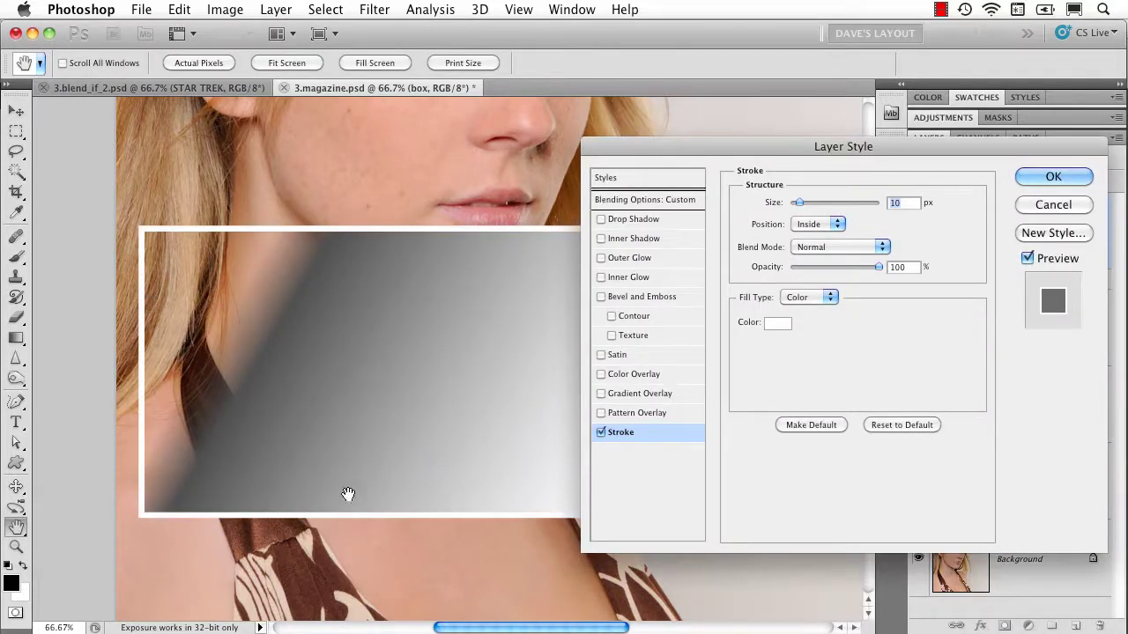
{"action": "left_click", "coordinate": [1053, 205]}
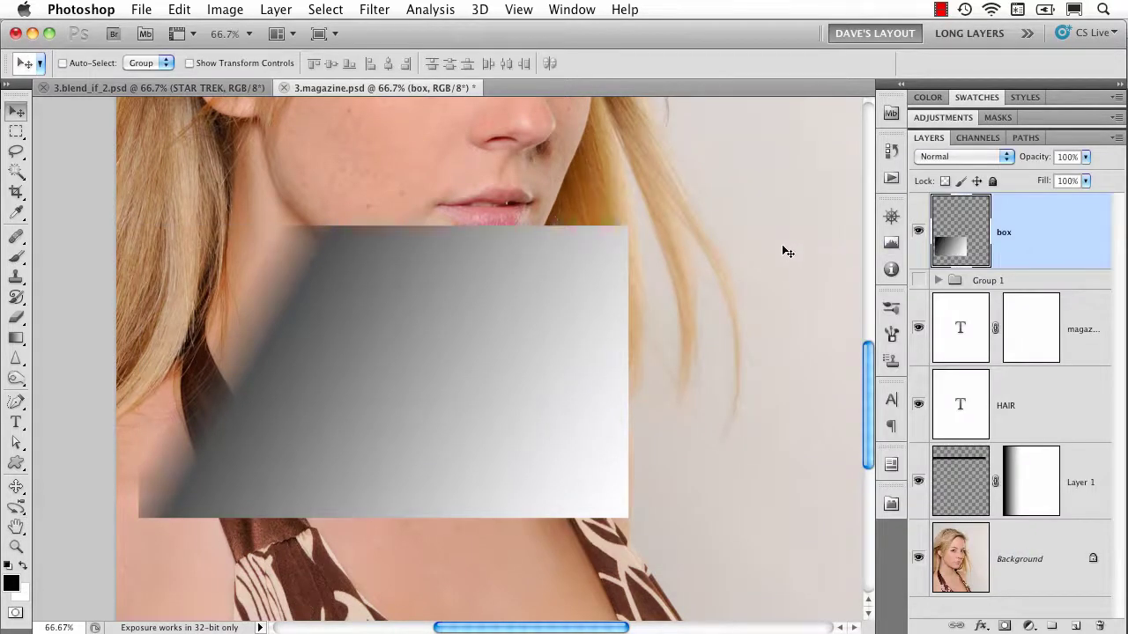
{"action": "left_click", "coordinate": [918, 230]}
{"action": "left_click_drag", "start_coordinate": [868, 374], "coordinate": [869, 238]}
Zoom out and open Blending Options for the HAIR title layer
{"action": "key", "text": "super+minus"}
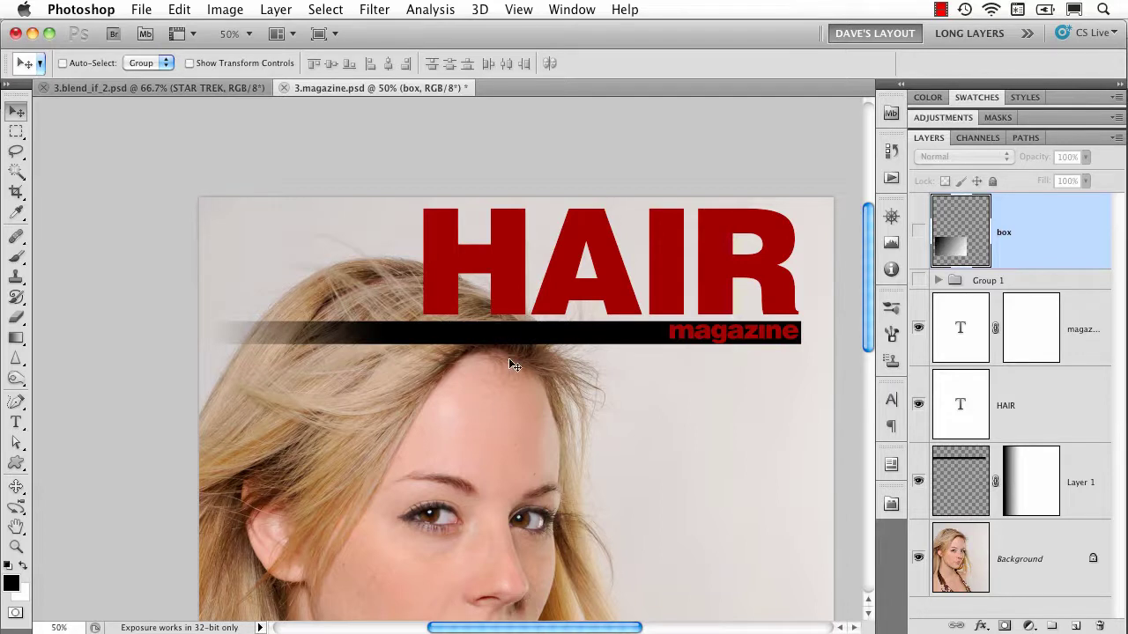
{"action": "left_click", "coordinate": [1063, 419]}
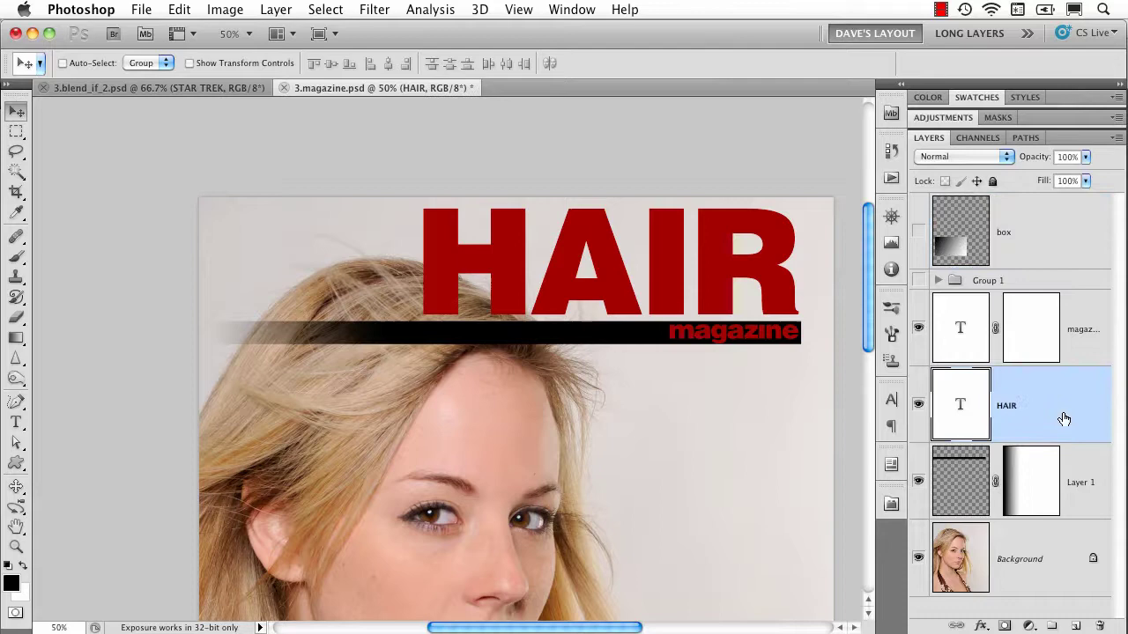
{"action": "double_click", "coordinate": [1063, 420]}
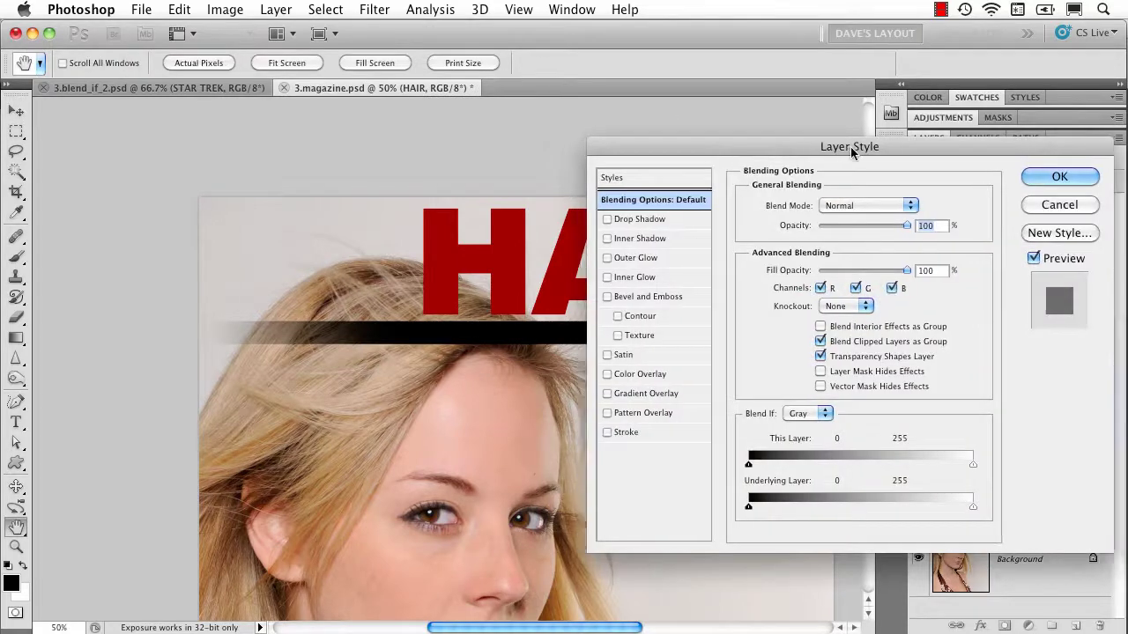
{"action": "left_click_drag", "start_coordinate": [849, 148], "coordinate": [901, 136]}
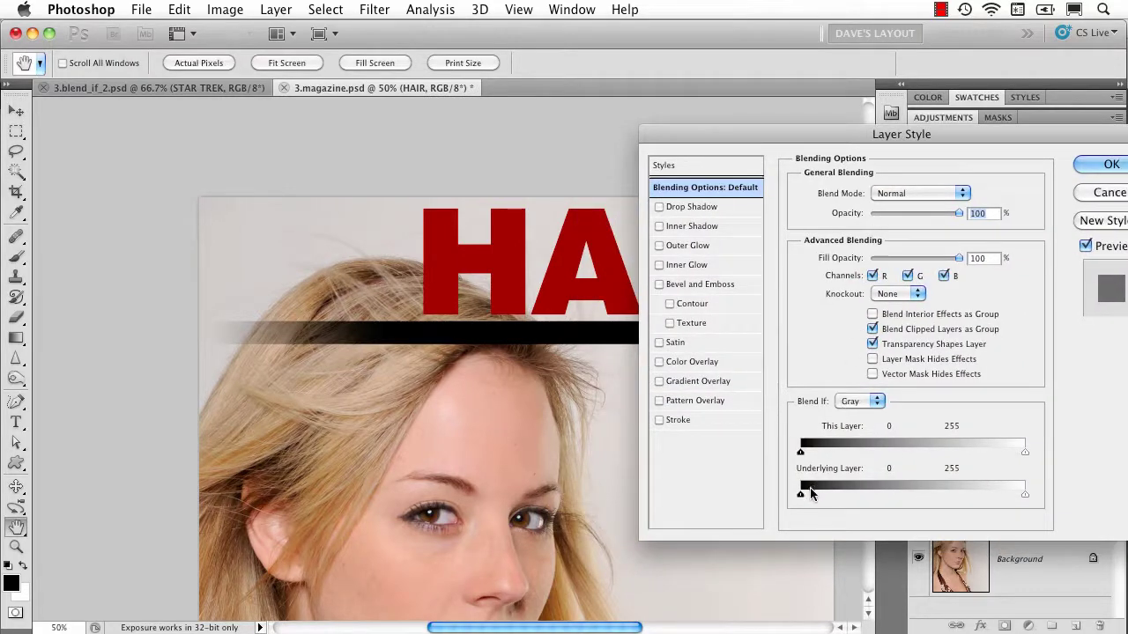
Split Underlying Layer's black slider to about 168/211 so light hair shows over HAIR, and apply it
{"action": "left_click_drag", "start_coordinate": [802, 496], "coordinate": [943, 499]}
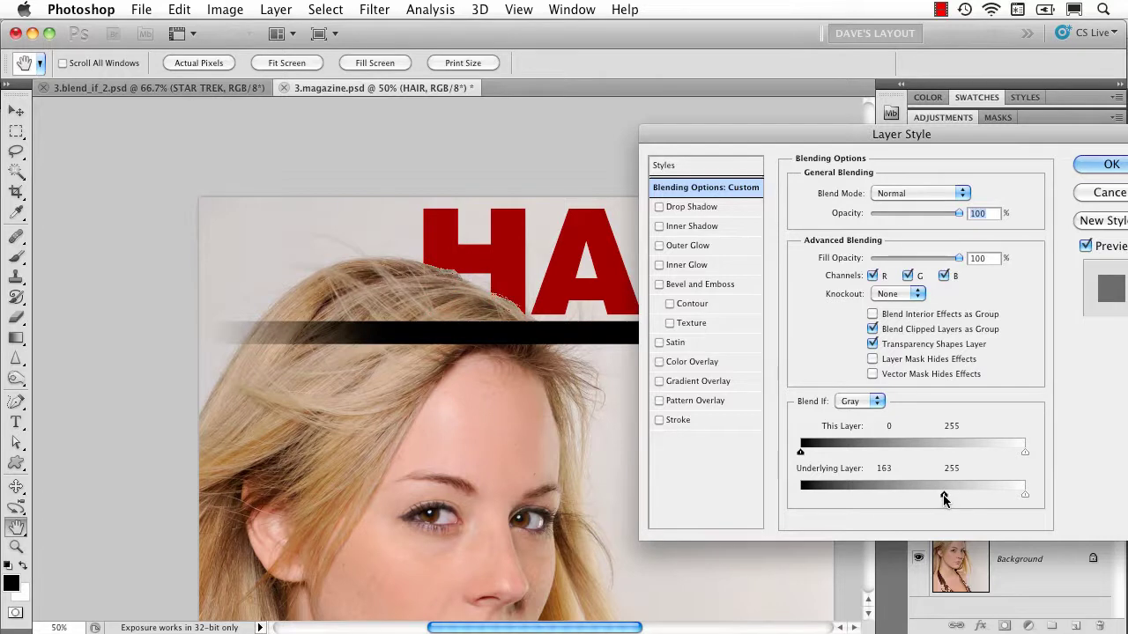
{"action": "key", "text": "alt"}
{"action": "left_click_drag", "start_coordinate": [946, 498], "coordinate": [984, 499]}
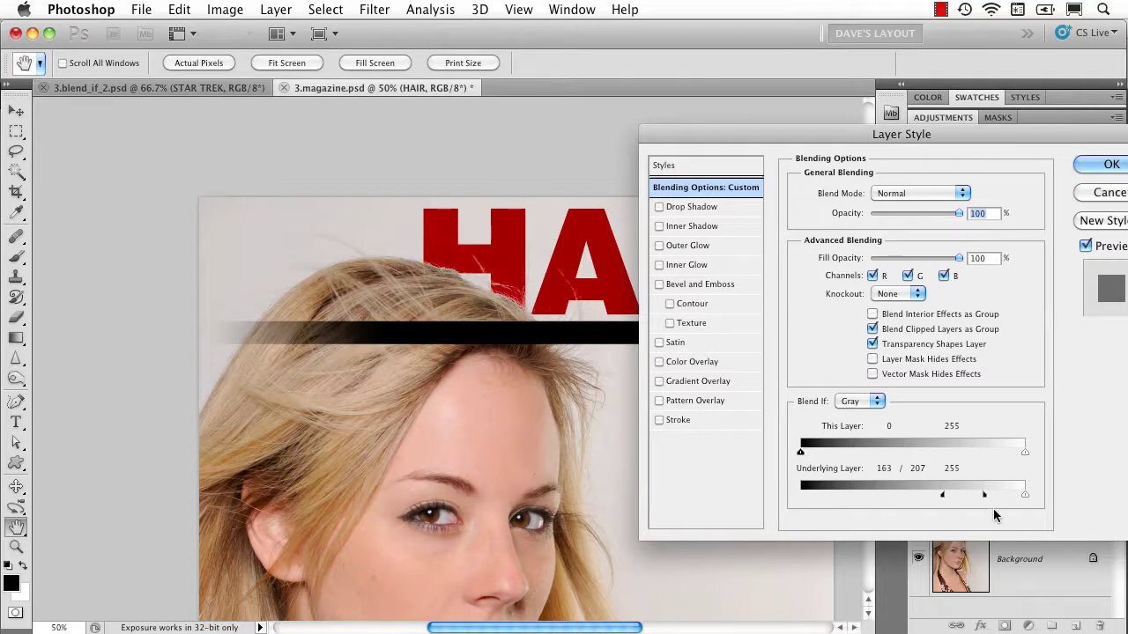
{"action": "left_click_drag", "start_coordinate": [941, 498], "coordinate": [986, 499]}
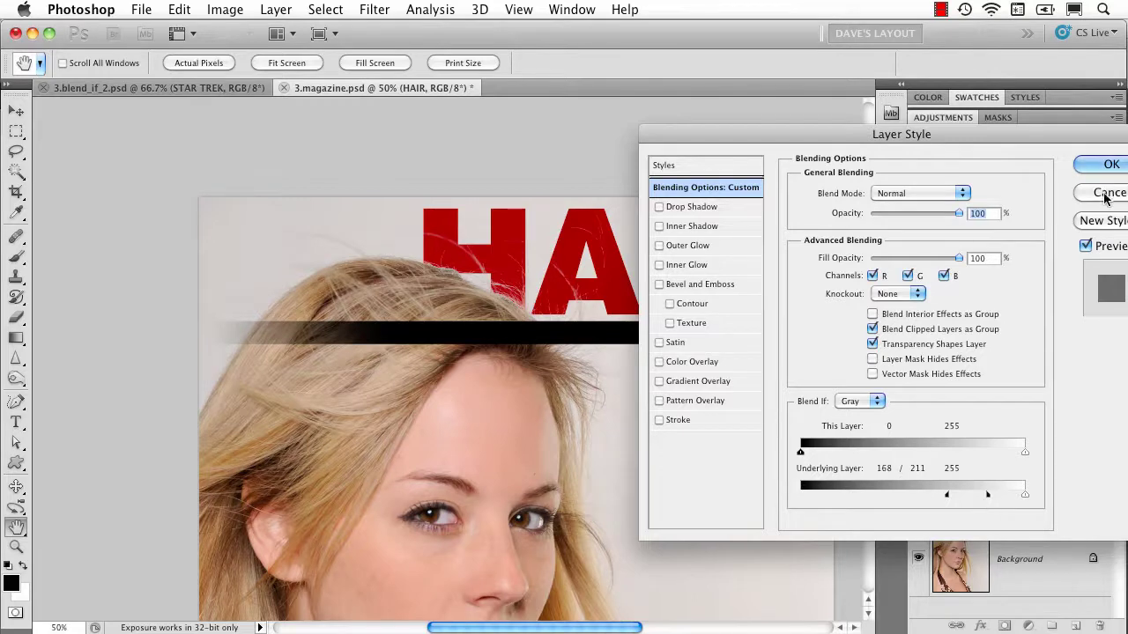
{"action": "left_click", "coordinate": [1109, 168]}
{"action": "key", "text": "super+0"}
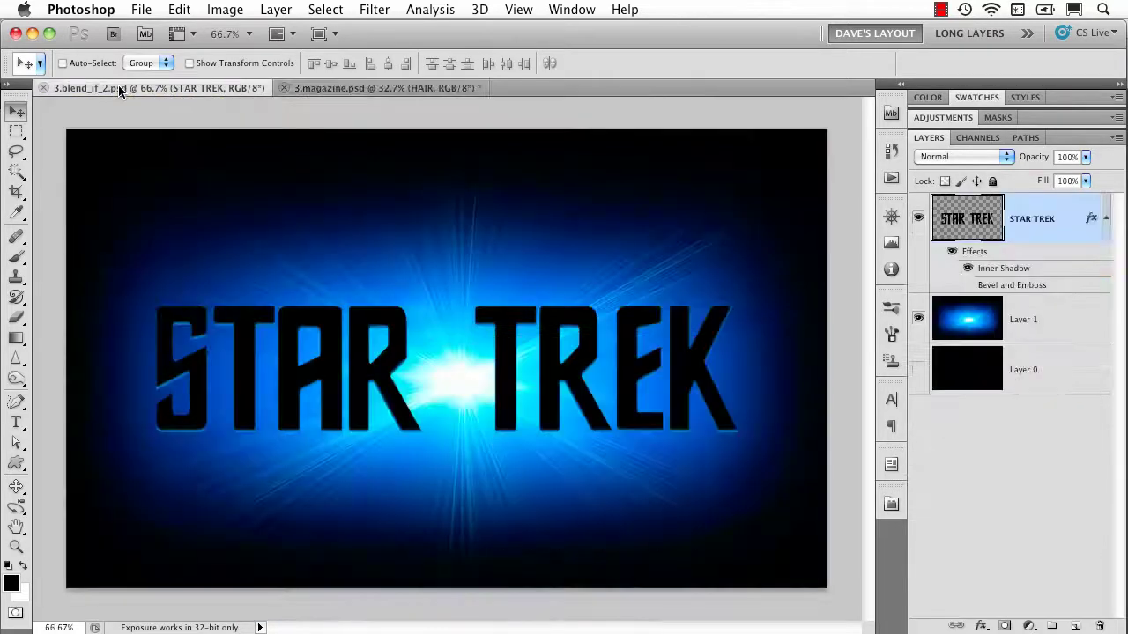
Split the STAR TREK layer's Underlying Layer white slider to 48/224 so the glow shines through
{"action": "left_click", "coordinate": [917, 219]}
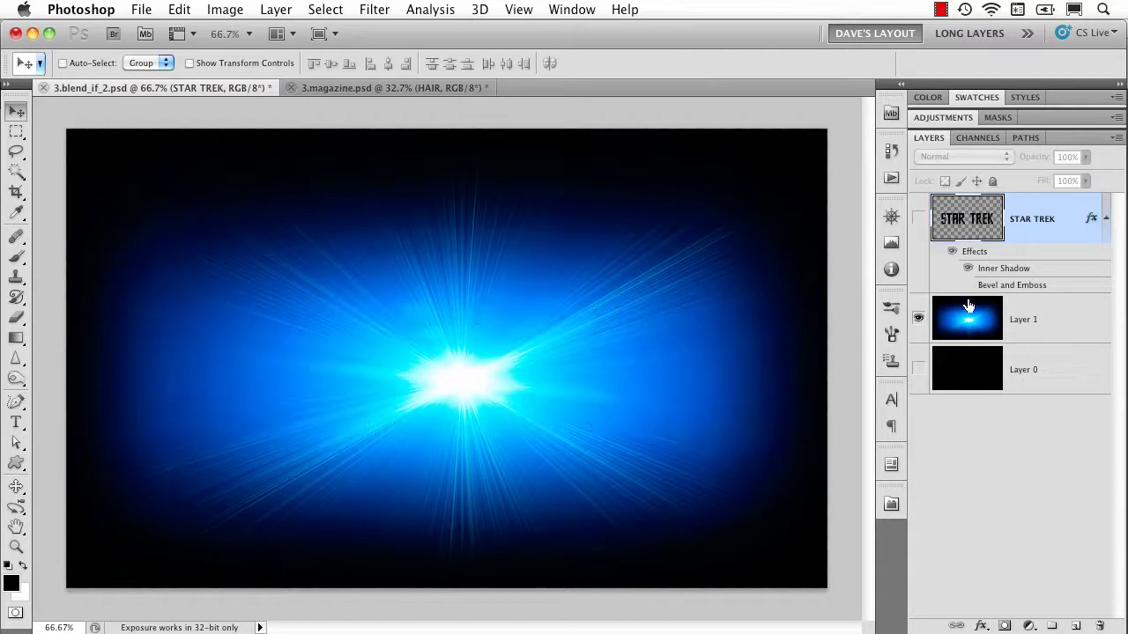
{"action": "left_click", "coordinate": [918, 219]}
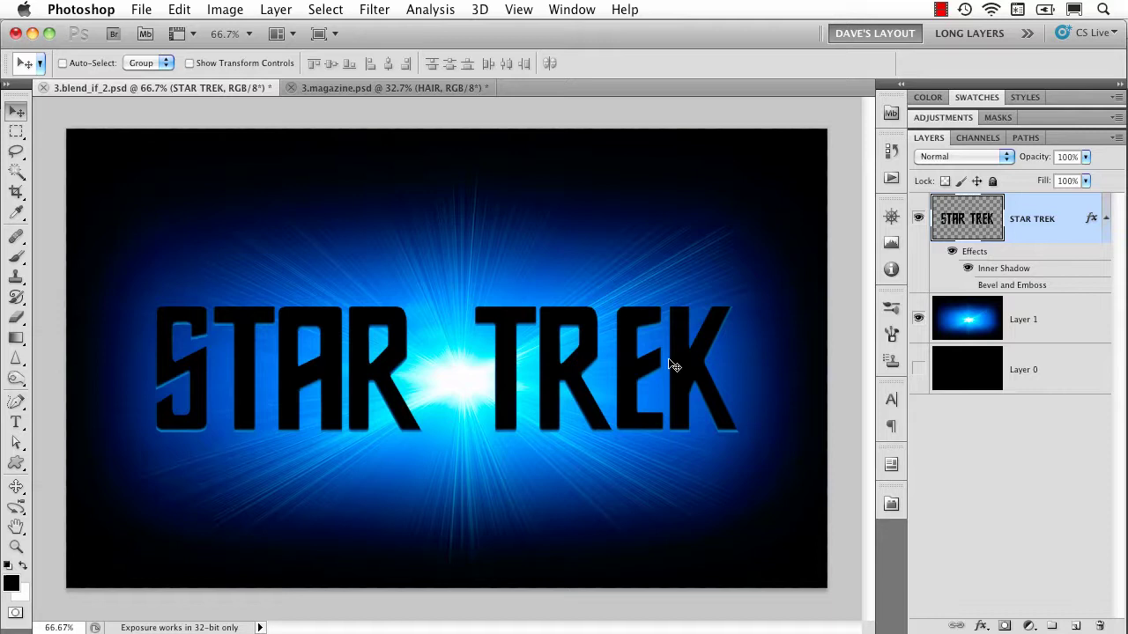
{"action": "double_click", "coordinate": [1075, 239]}
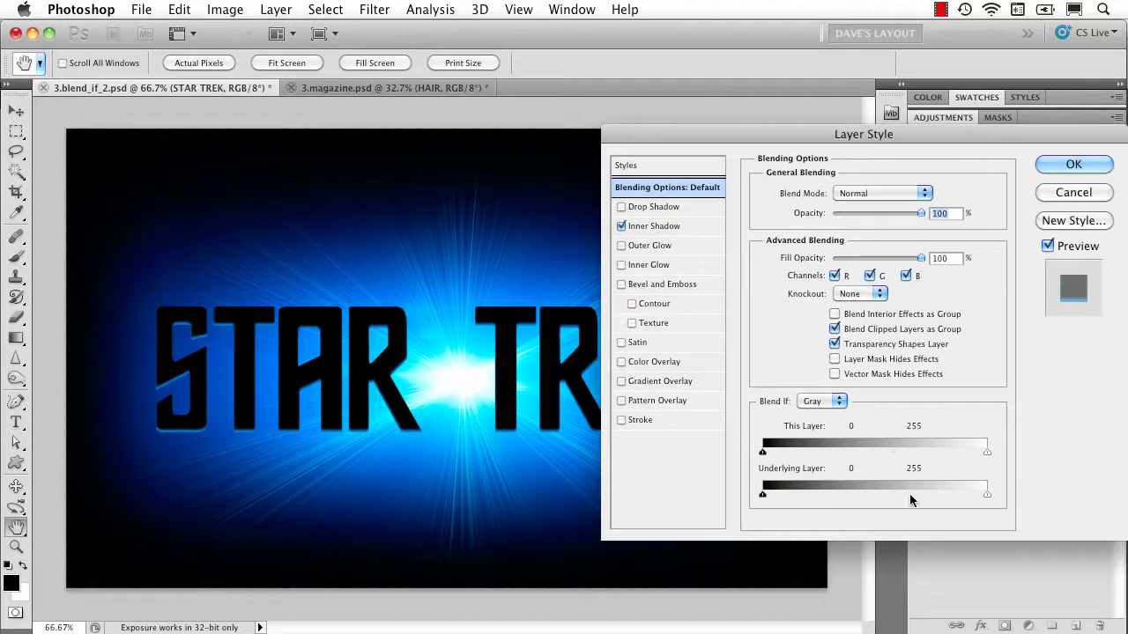
{"action": "left_click_drag", "start_coordinate": [987, 495], "coordinate": [959, 500]}
{"action": "key", "text": "alt"}
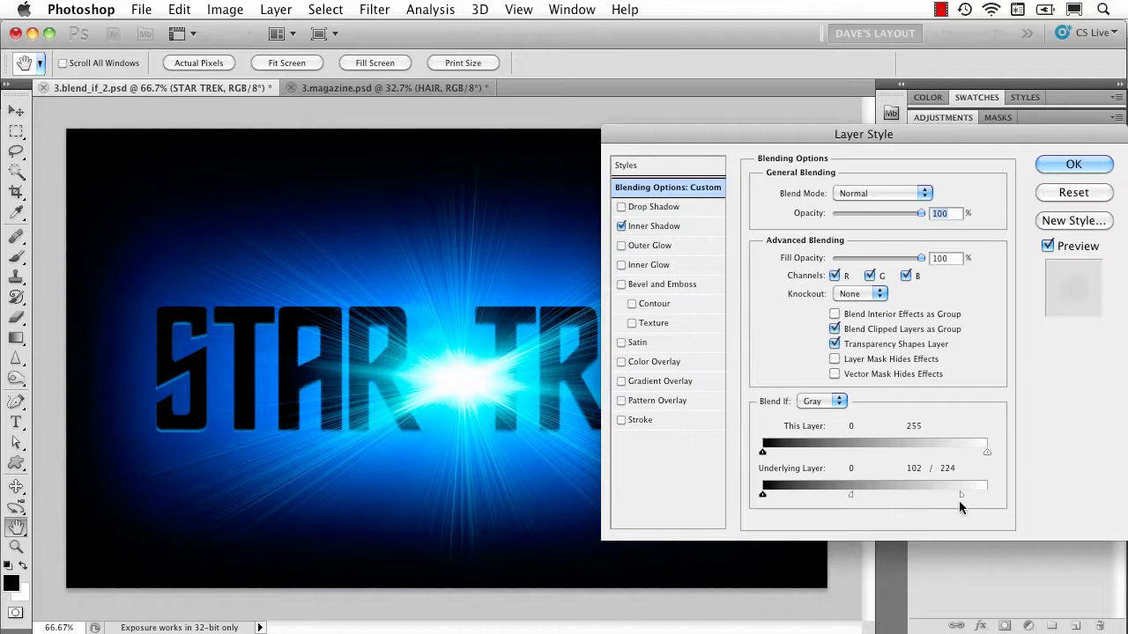
{"action": "left_click_drag", "start_coordinate": [850, 495], "coordinate": [804, 498]}
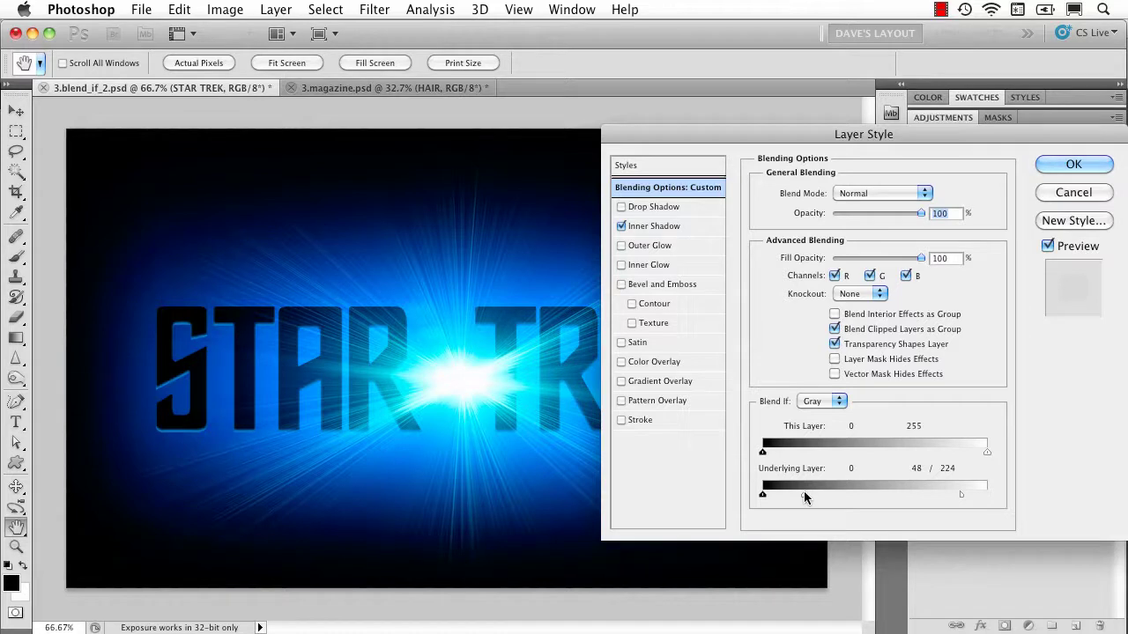
{"action": "left_click", "coordinate": [1050, 169]}
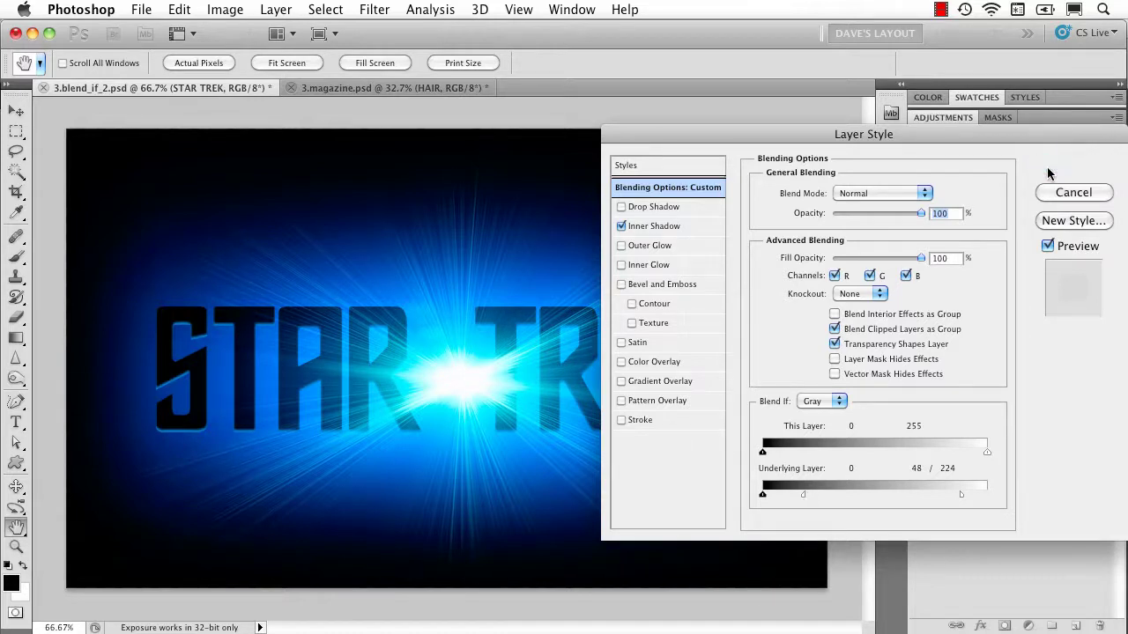